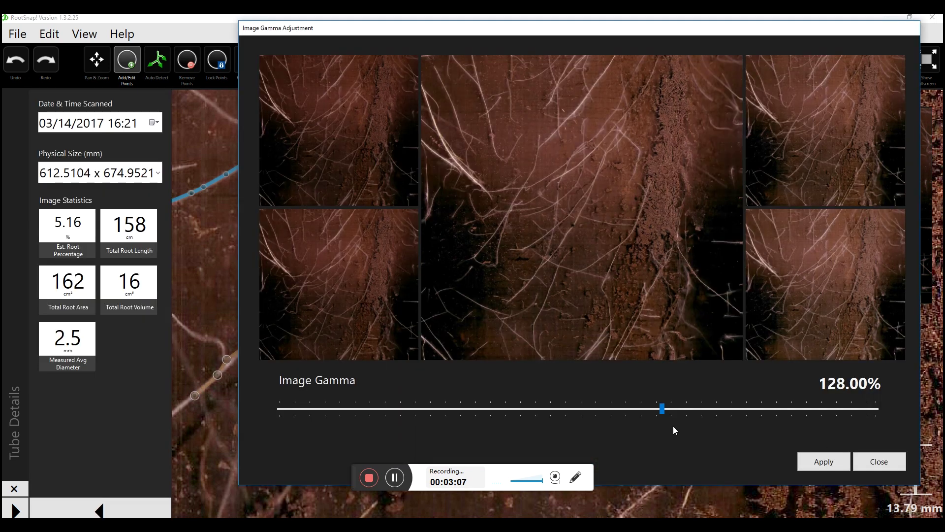
Brighten the soil and root image by raising Image Gamma to 154%.
{"action": "left_click_drag", "start_coordinate": [678, 410], "coordinate": [740, 411]}
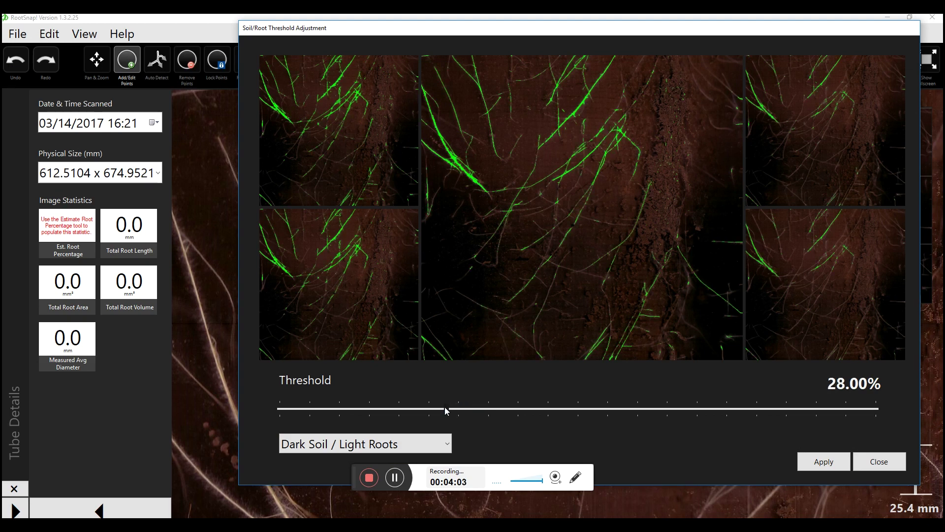
Lower the soil/root threshold to 26% and select the traced root to show its statistics.
{"action": "left_click_drag", "start_coordinate": [444, 407], "coordinate": [433, 408]}
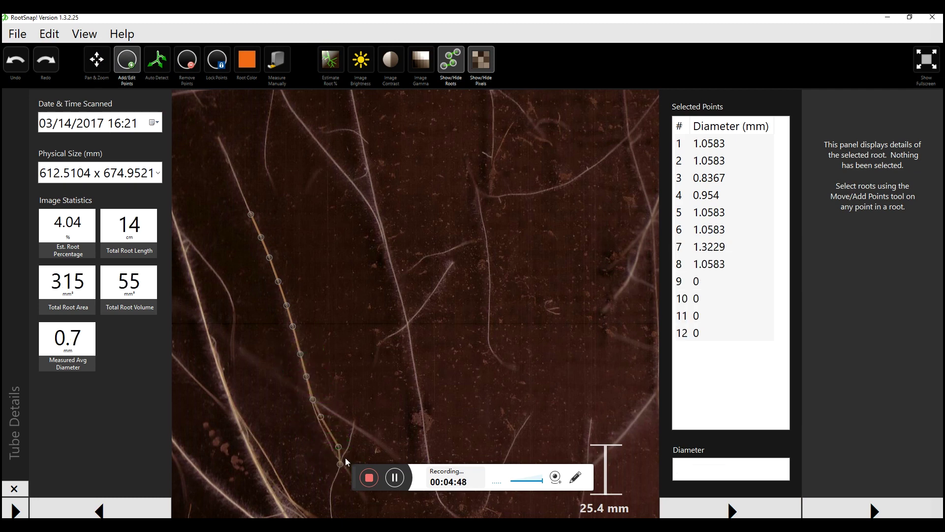
{"action": "left_click", "coordinate": [328, 417]}
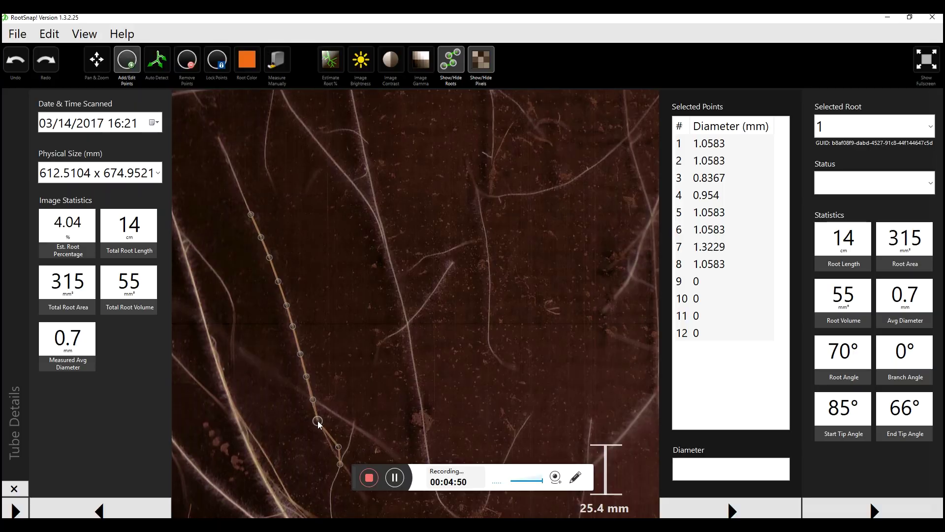